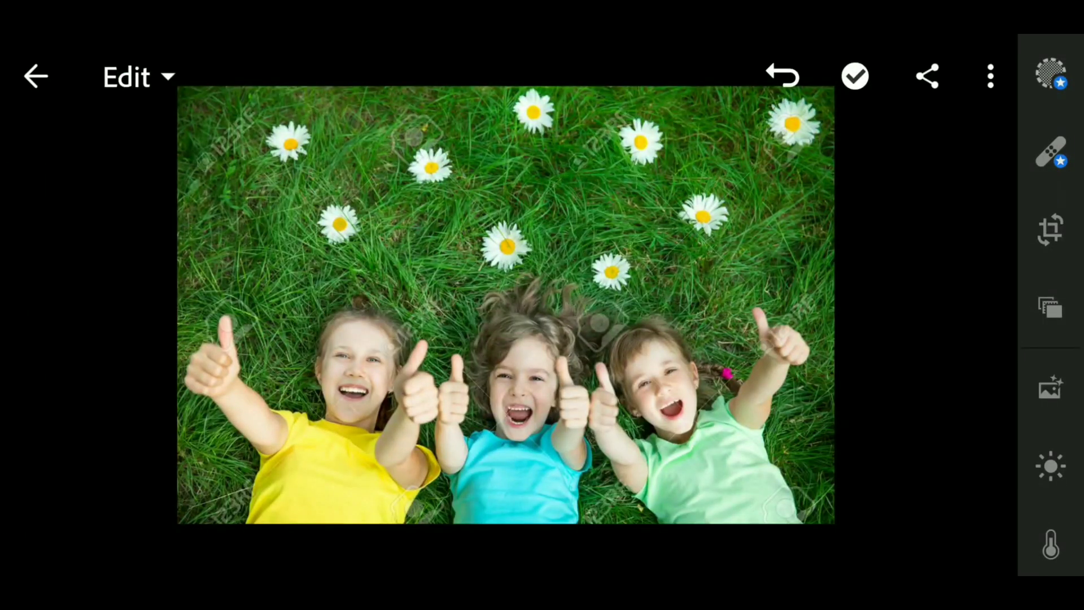
Apply Auto tone to the photo of three children lying among daisies.
click(1051, 387)
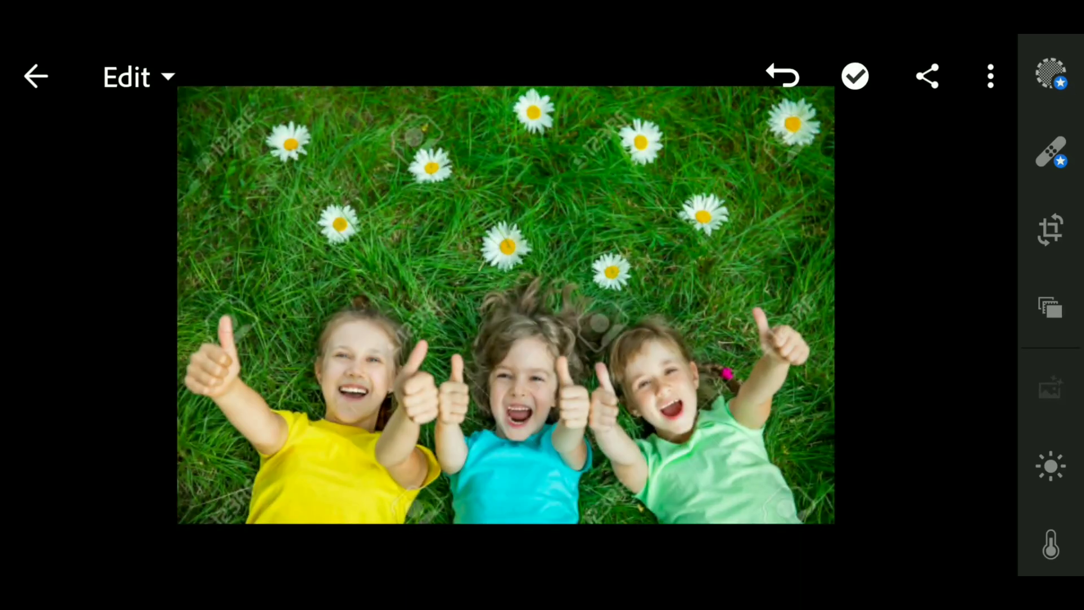
In the Light panel, set Highlights -100, Shadows 27, Whites -17 and Contrast 21.
click(1050, 466)
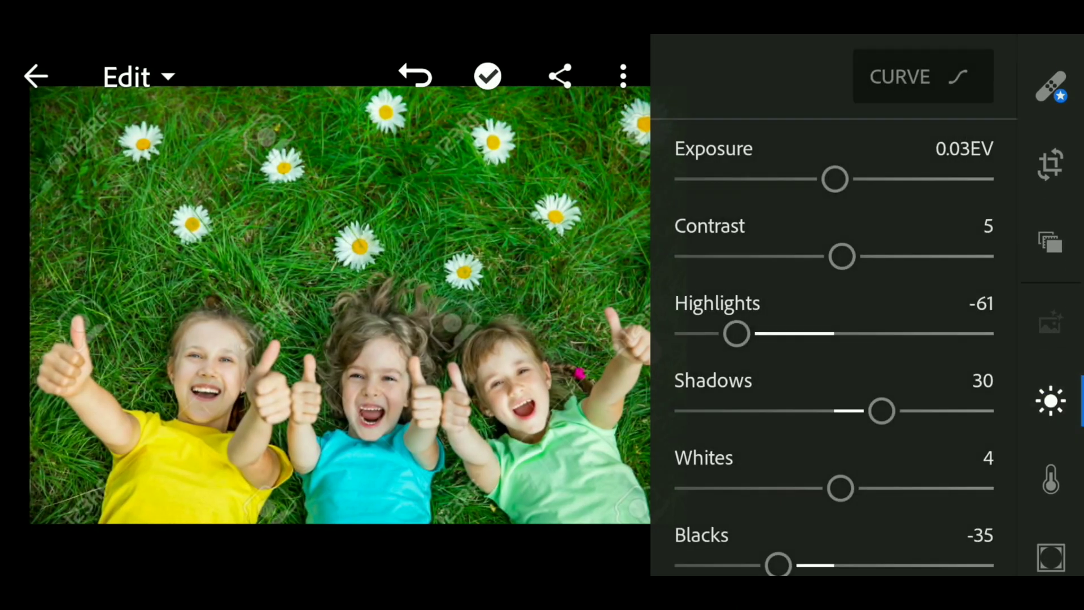
drag(735, 334, 674, 335)
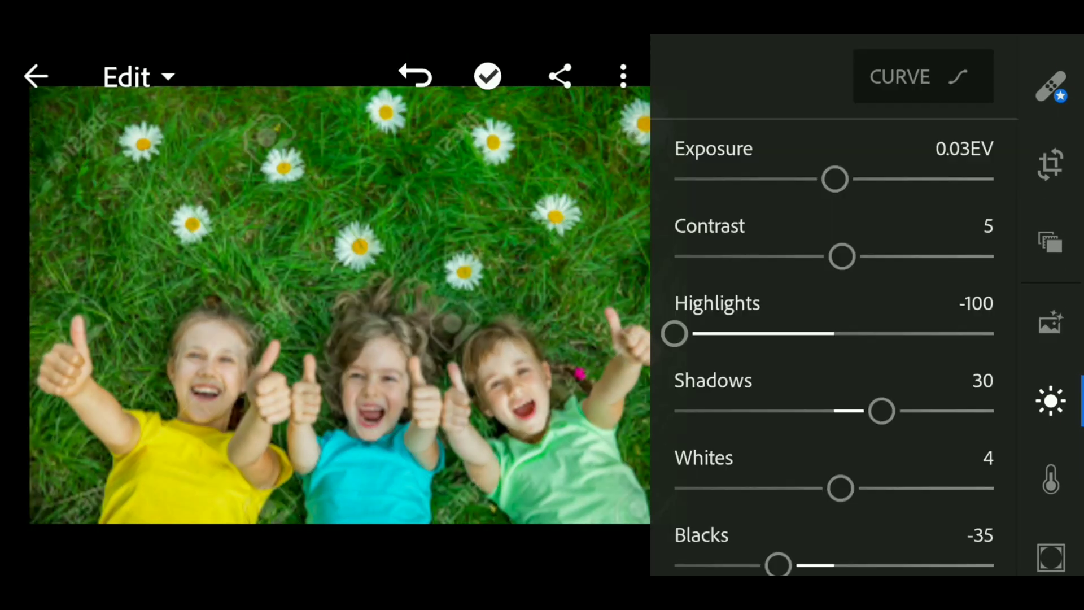
scroll(872, 491, down, 1)
mouse_move(881, 352)
mouse_down()
mouse_move(892, 354)
mouse_move(877, 353)
mouse_up()
mouse_move(838, 430)
mouse_down()
mouse_move(745, 436)
mouse_move(804, 430)
mouse_up()
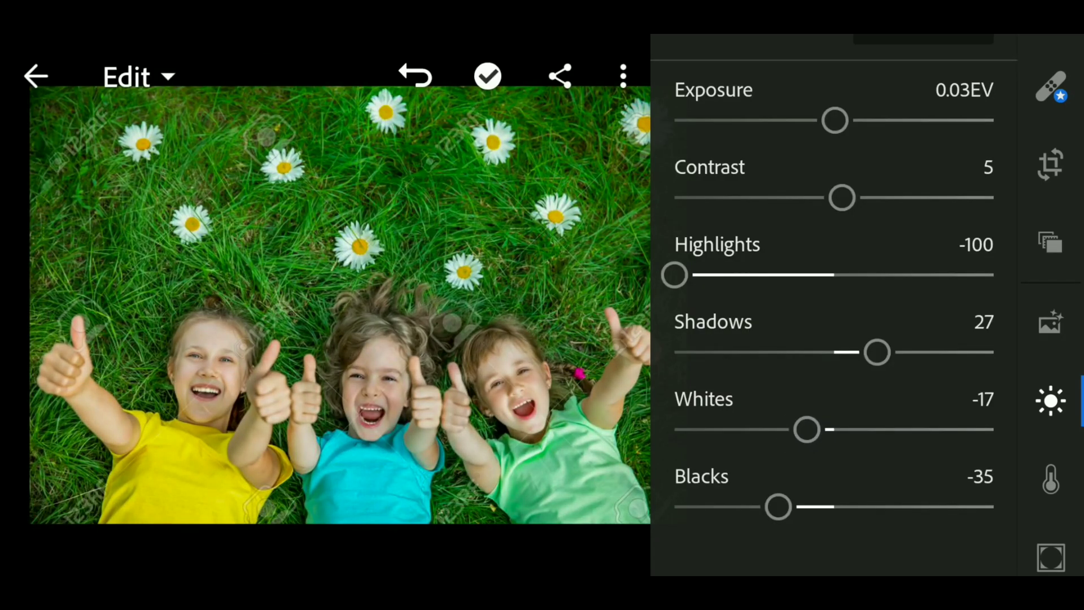
drag(842, 198, 867, 199)
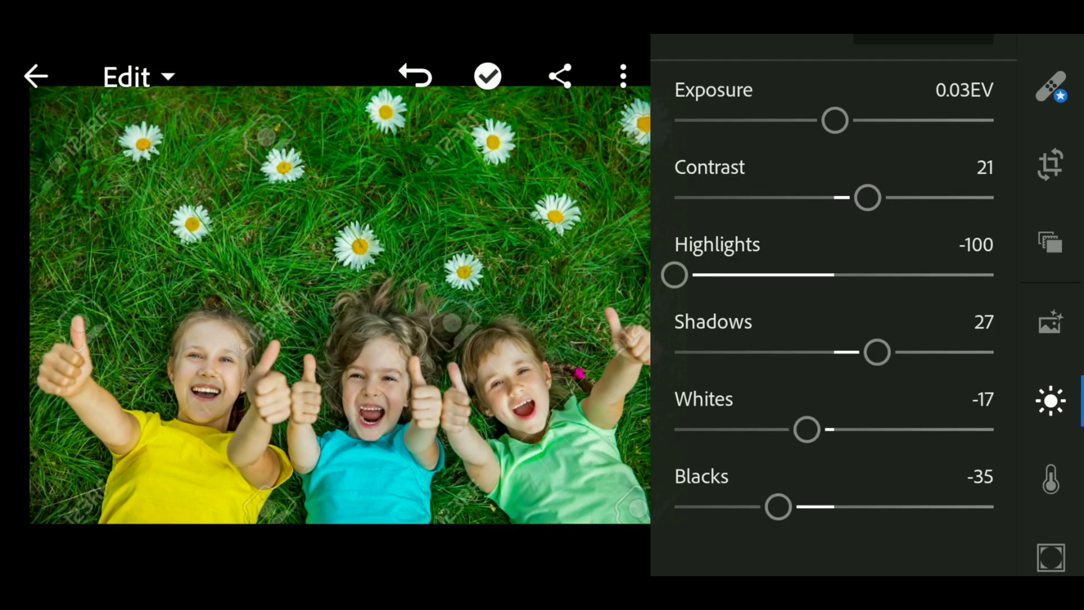
scroll(1050, 380, down, 3)
In the Color Mix, give yellows Saturation 22 and Luminance 26.
click(1050, 353)
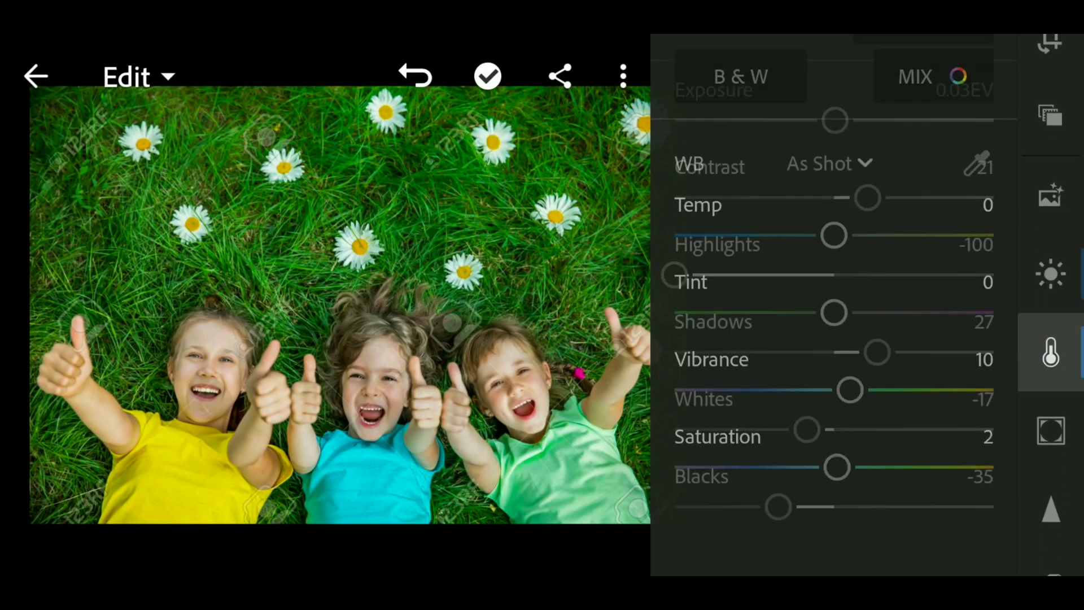
click(932, 79)
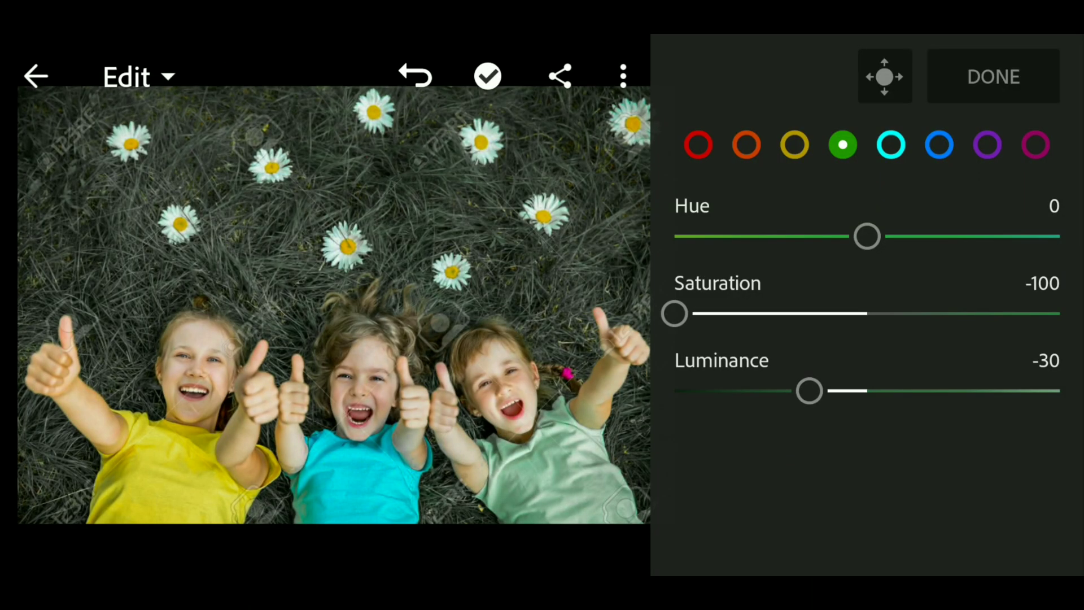
click(794, 146)
drag(866, 314, 908, 314)
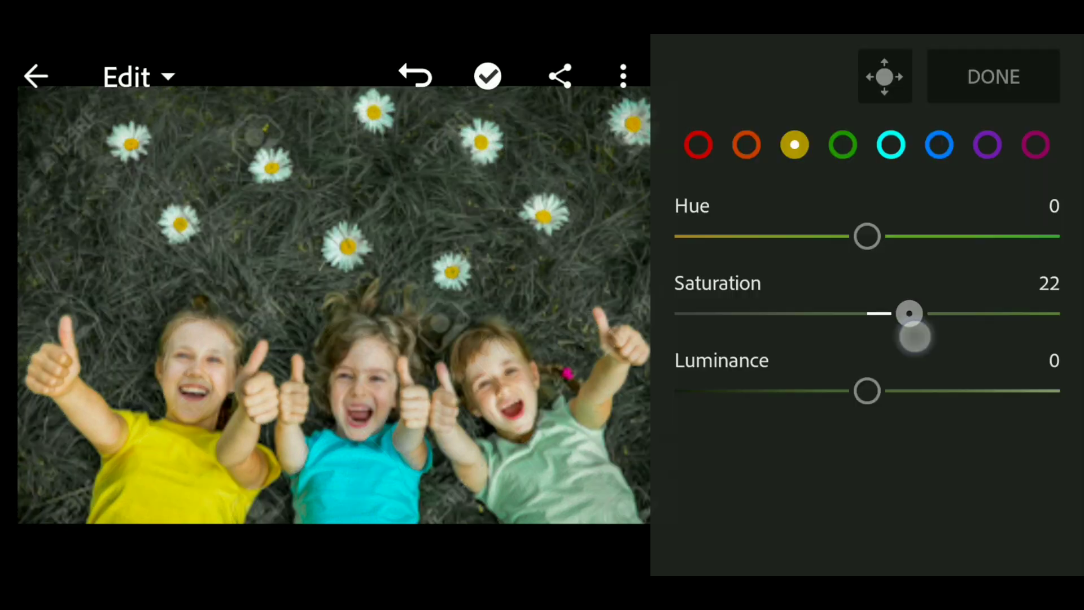
drag(866, 391, 954, 391)
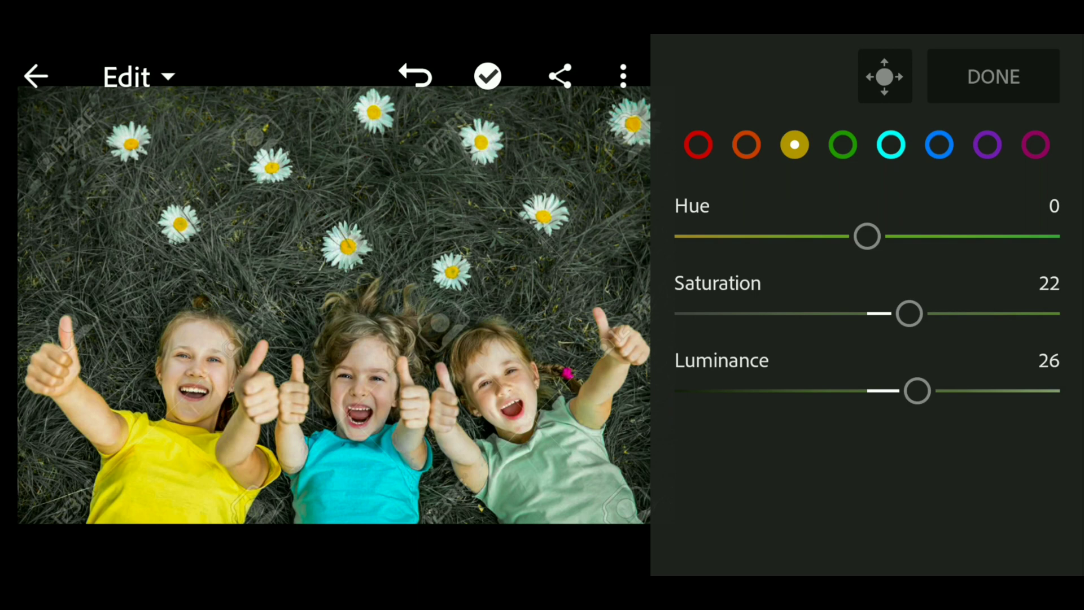
Lower orange saturation to -16 and confirm the colour mix.
click(746, 146)
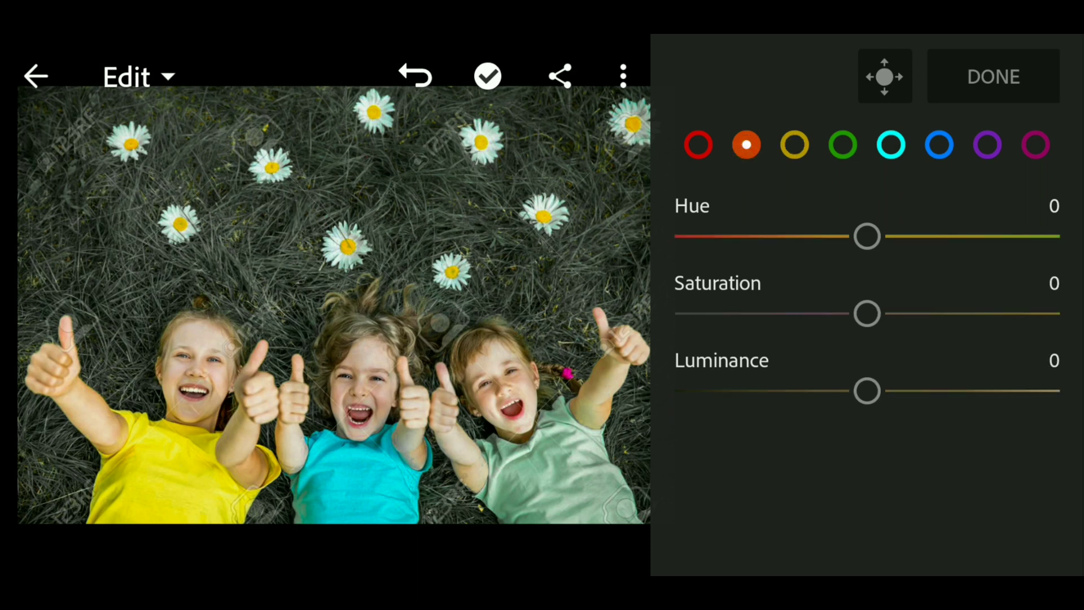
drag(866, 313, 836, 314)
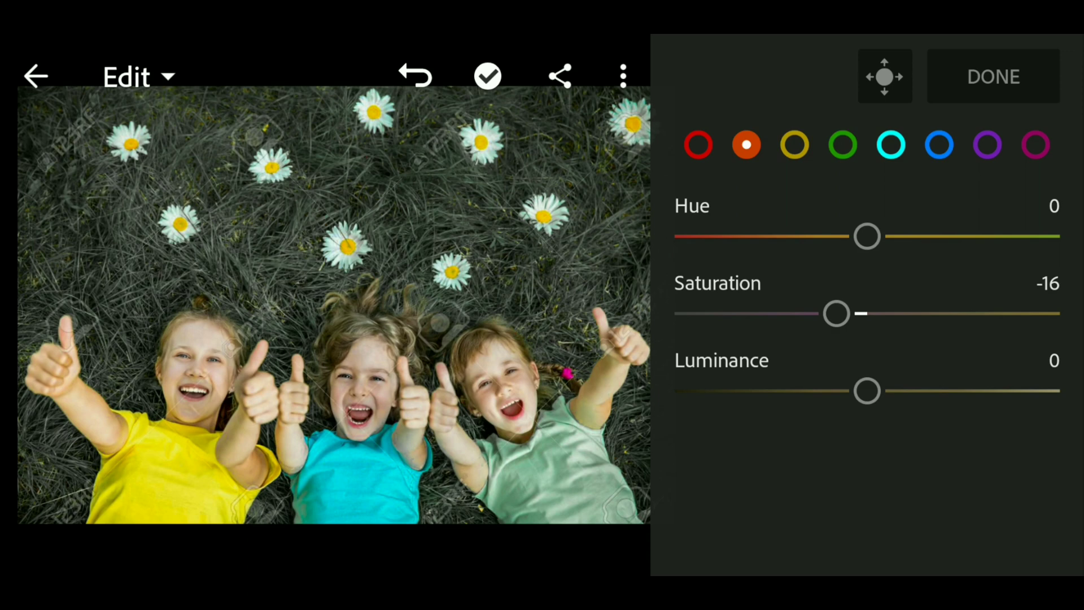
click(1007, 80)
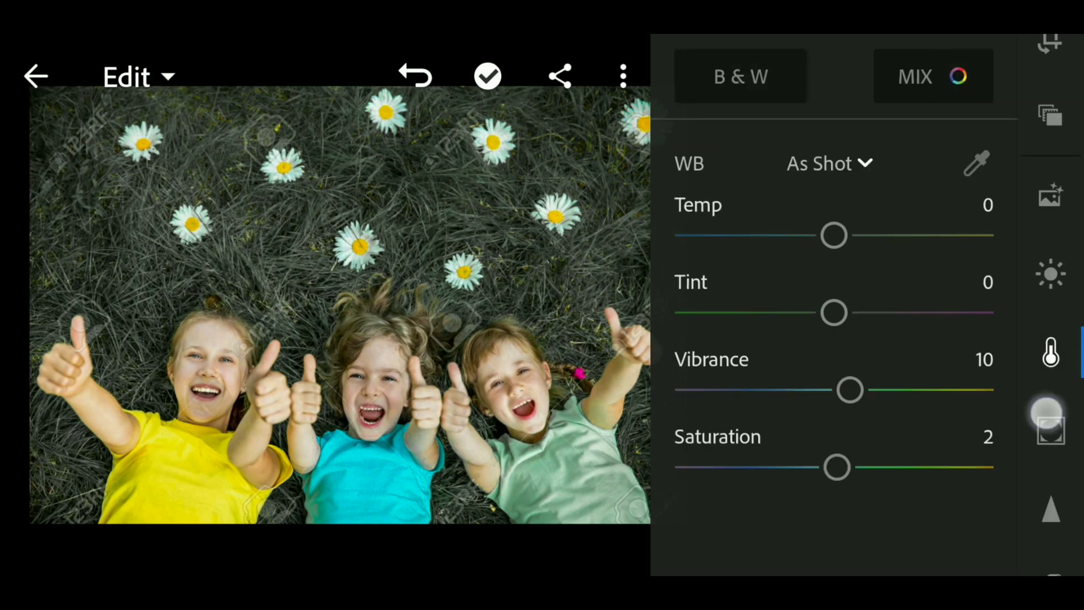
drag(1051, 415, 1050, 339)
In Effects, set Clarity 92, Dehaze 11, and a -13 vignette with Midpoint 40 and Feather 89.
click(1049, 301)
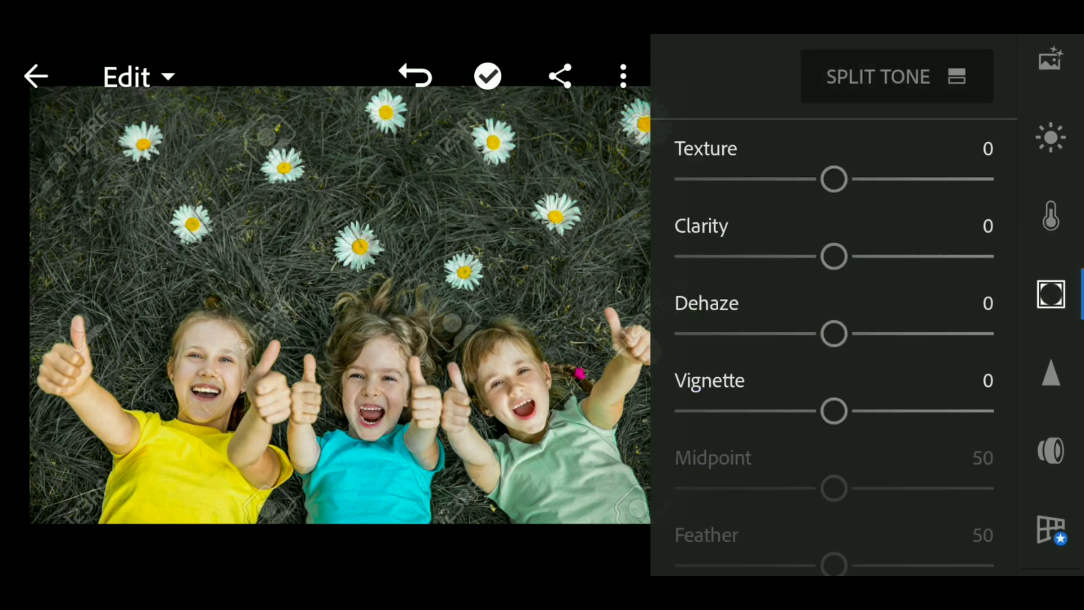
drag(834, 412, 796, 411)
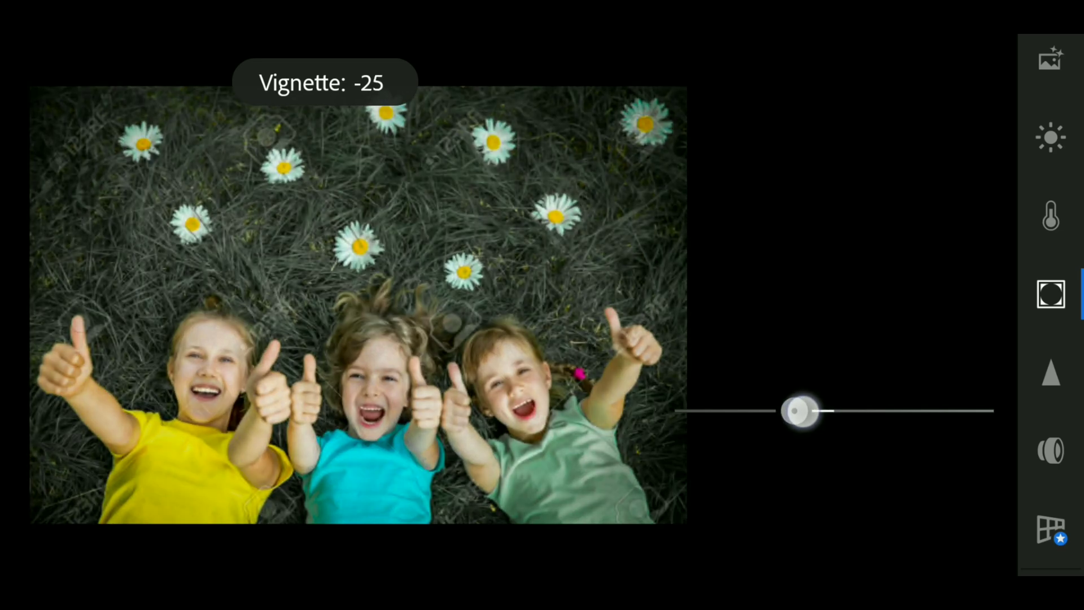
scroll(834, 339, down, 1)
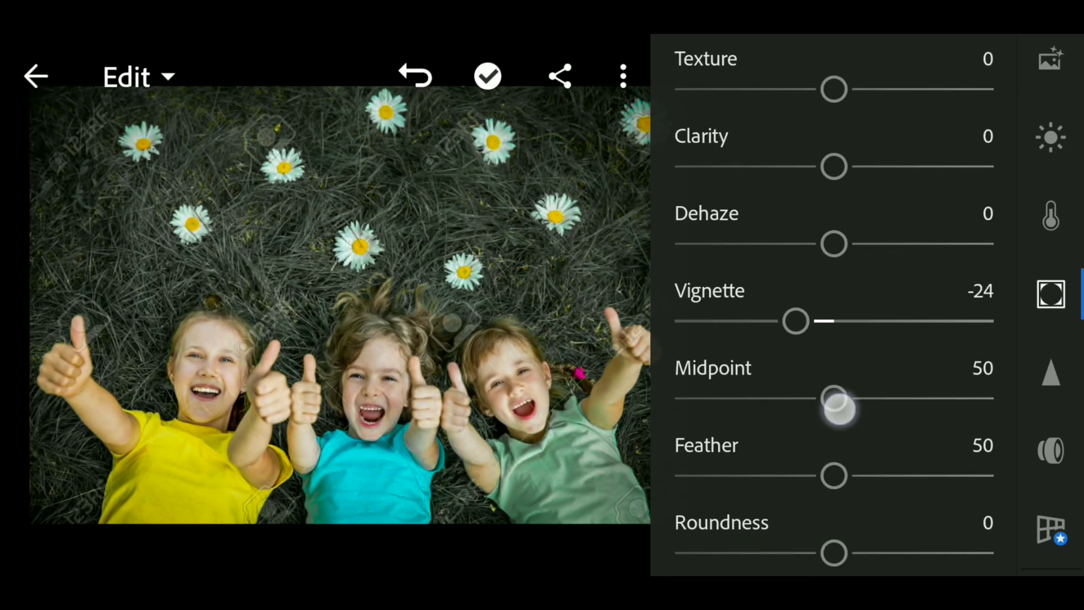
drag(834, 399, 809, 394)
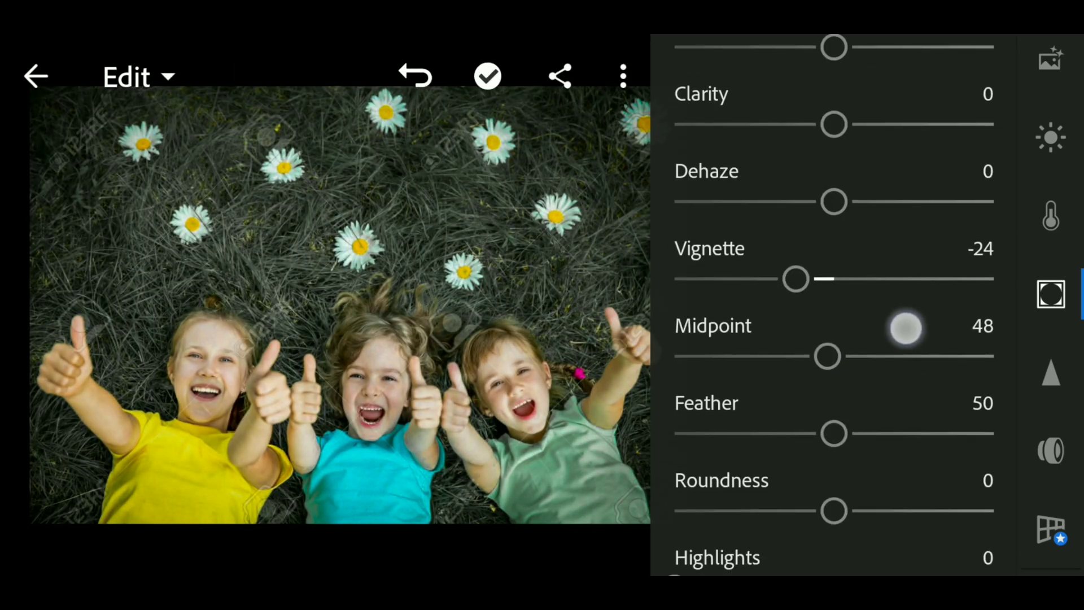
scroll(830, 338, down, 1)
drag(830, 339, 802, 334)
drag(833, 411, 957, 412)
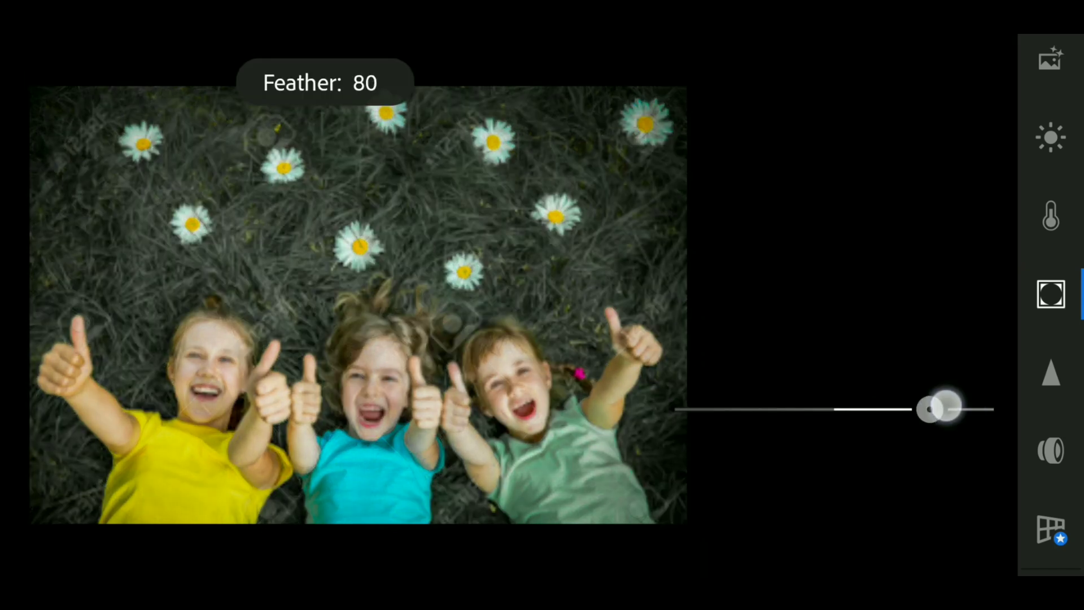
scroll(834, 254, up, 1)
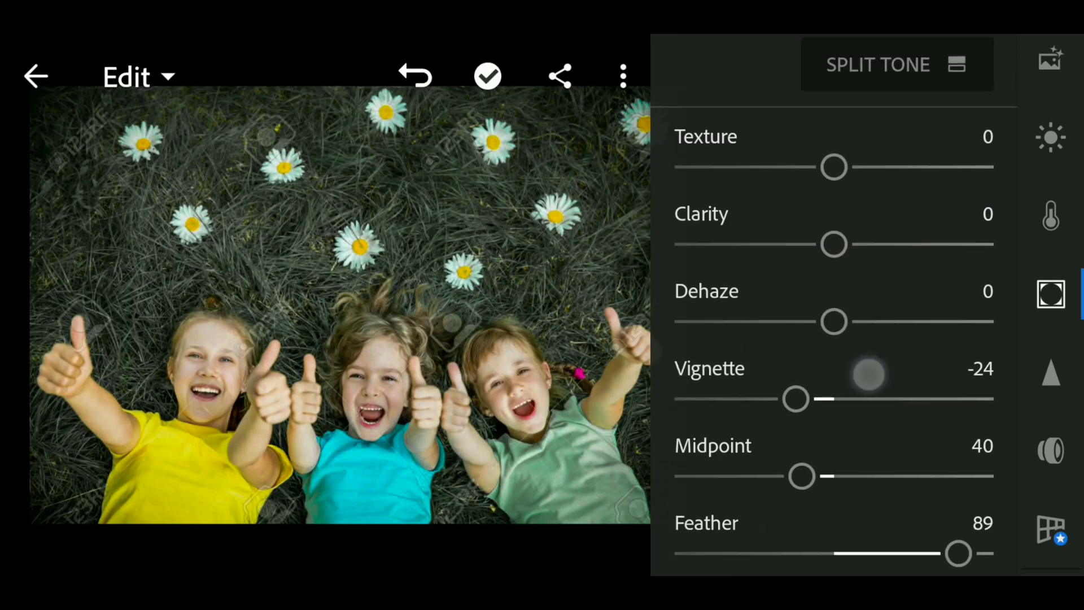
drag(834, 245, 980, 246)
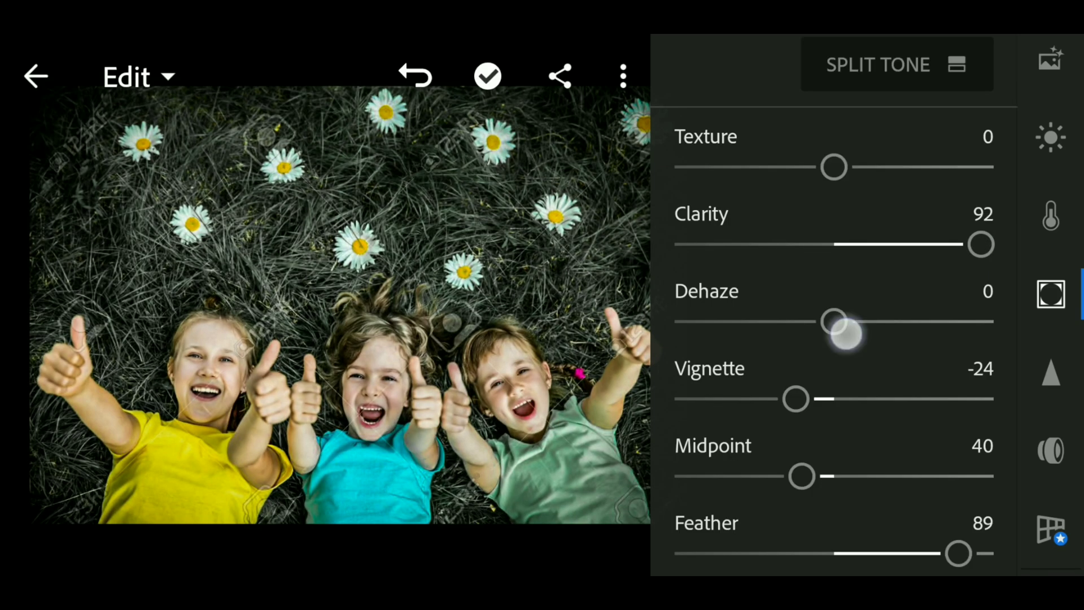
drag(833, 322, 850, 321)
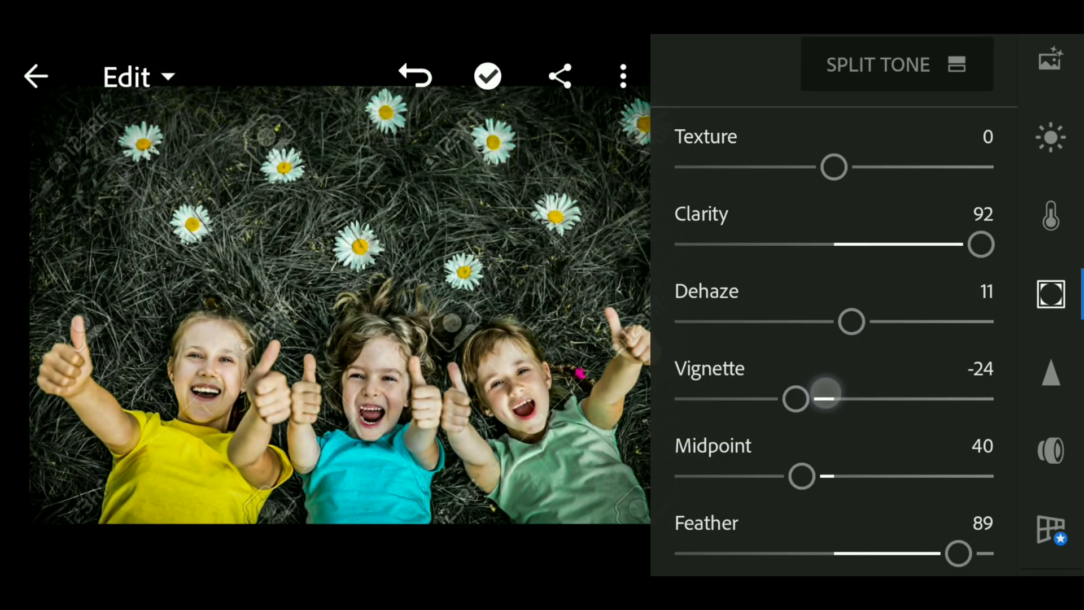
drag(794, 399, 813, 398)
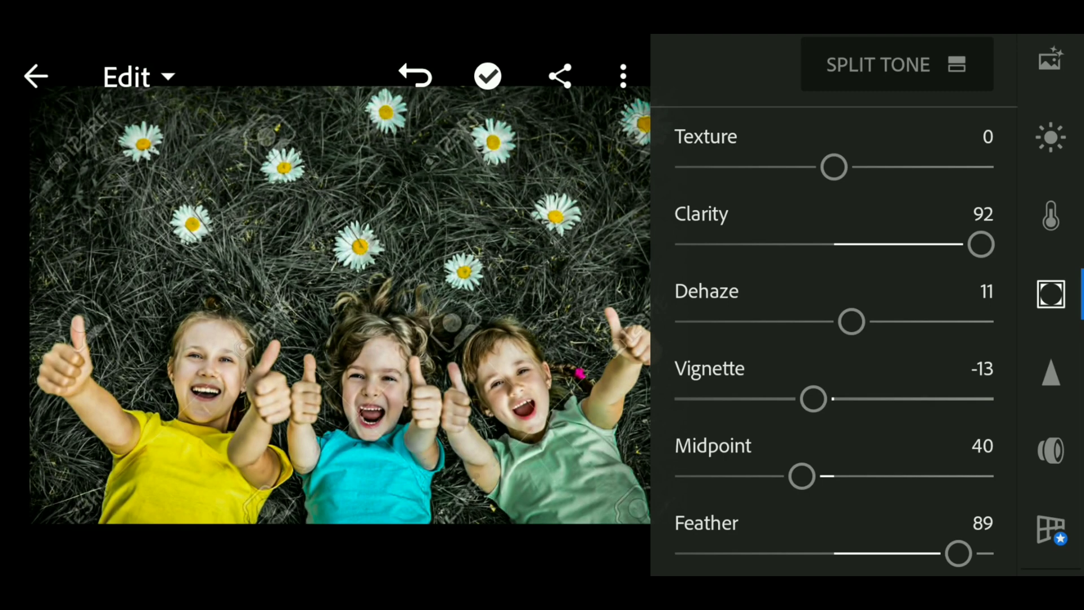
Set Noise Reduction 11 and Color Noise Reduction 13, and enable Remove Chromatic Aberration.
click(1050, 372)
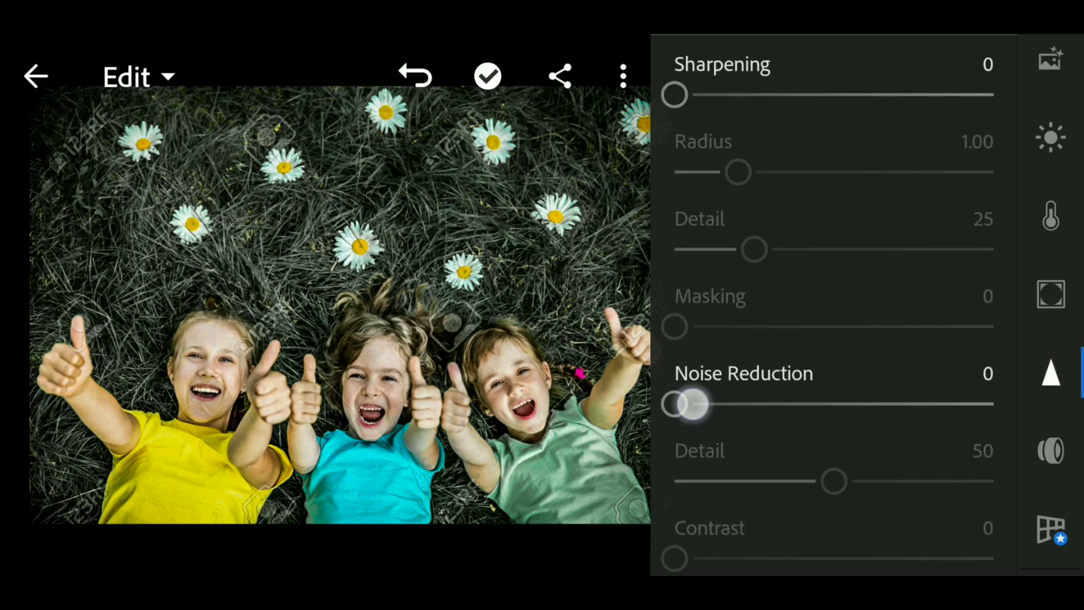
mouse_move(692, 404)
mouse_down()
mouse_move(738, 405)
mouse_move(715, 404)
mouse_up()
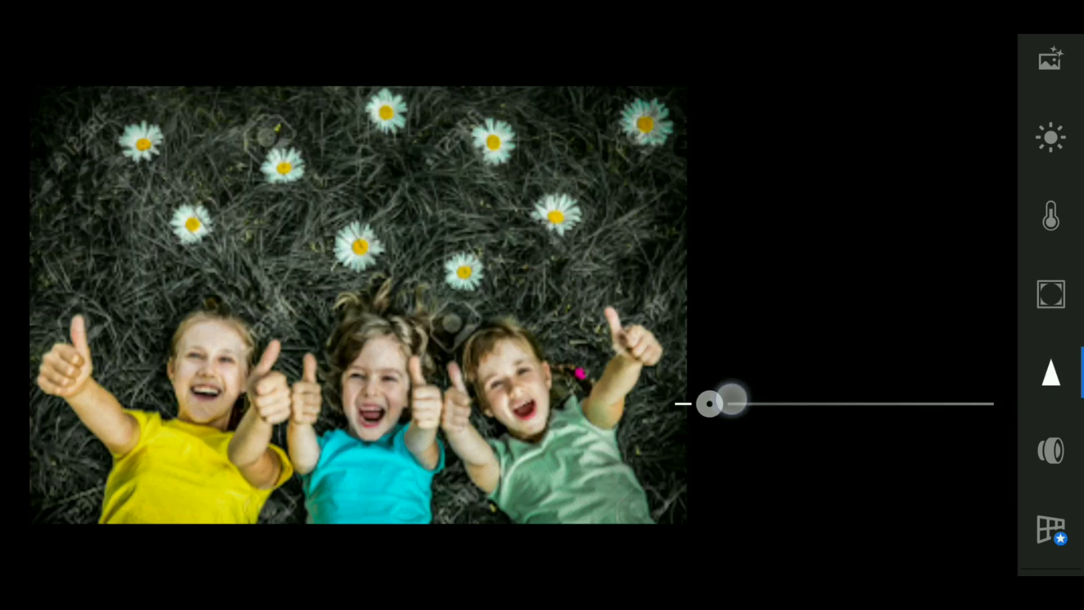
scroll(803, 339, down, 3)
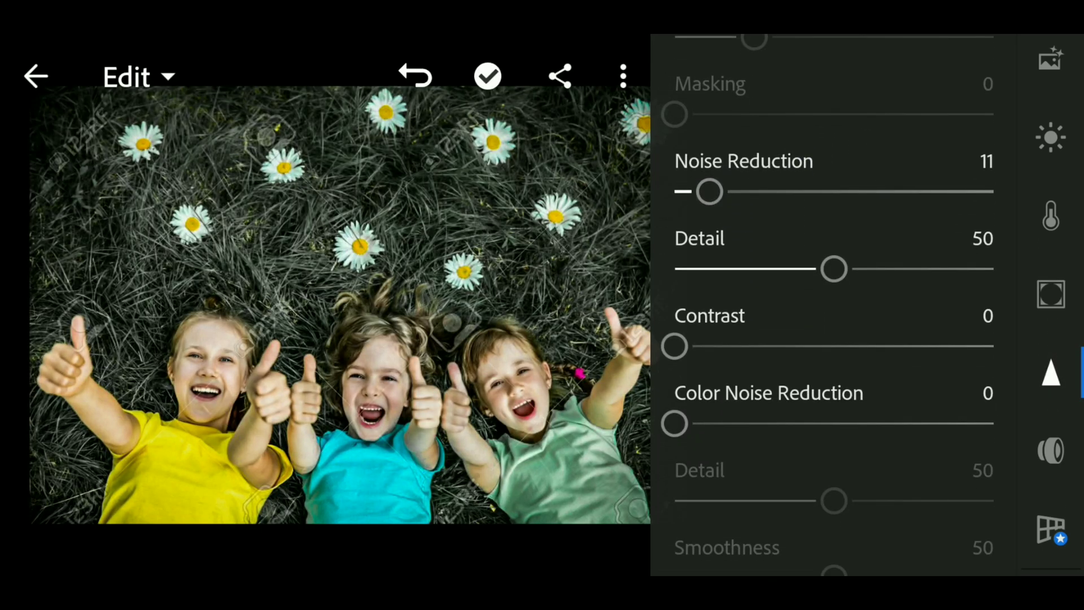
drag(675, 426, 716, 422)
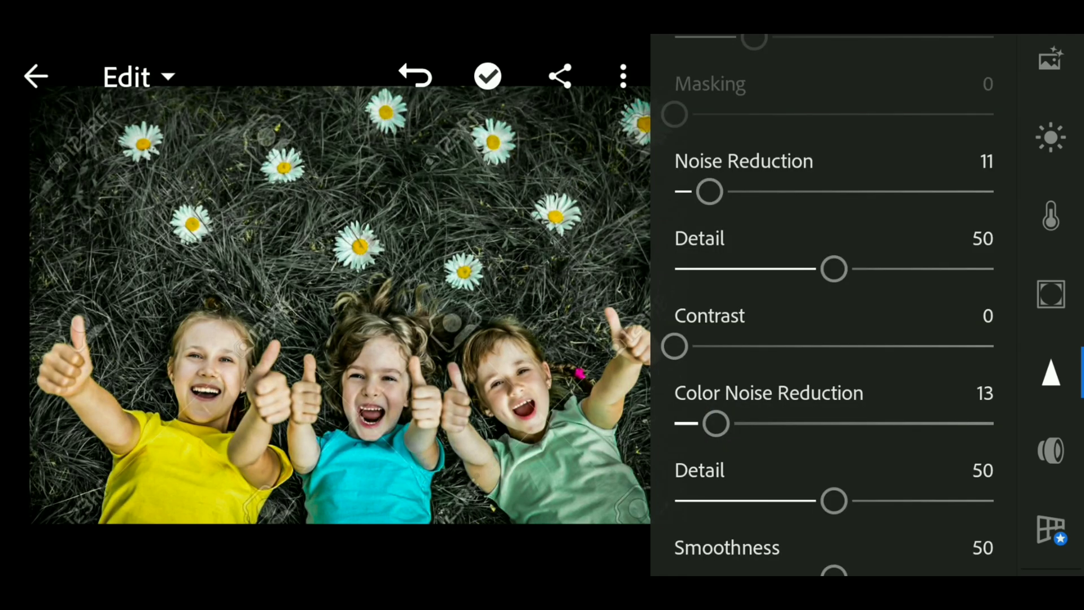
click(1050, 448)
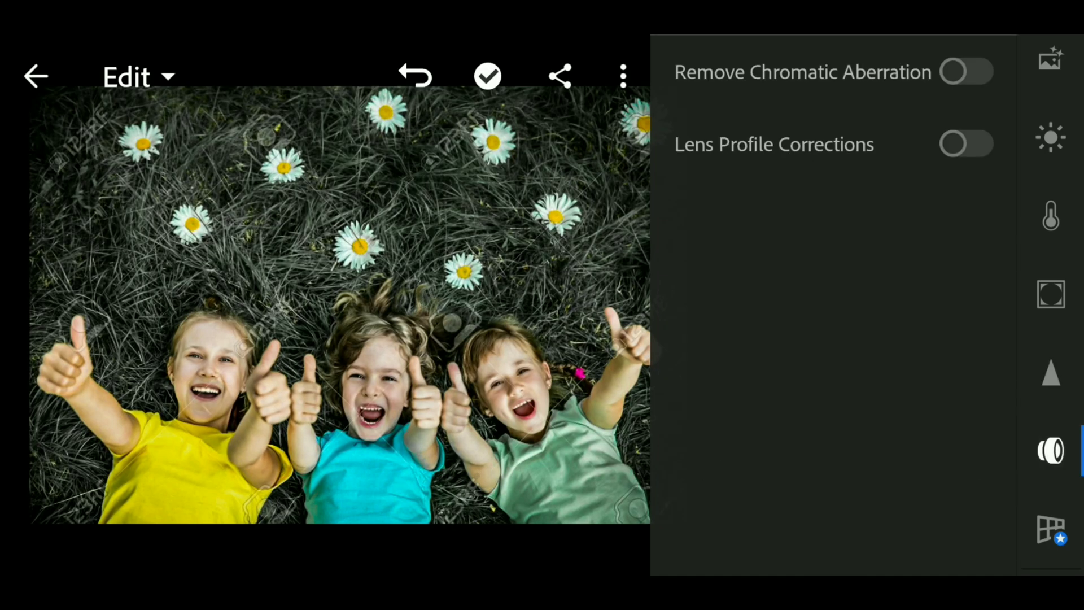
click(966, 73)
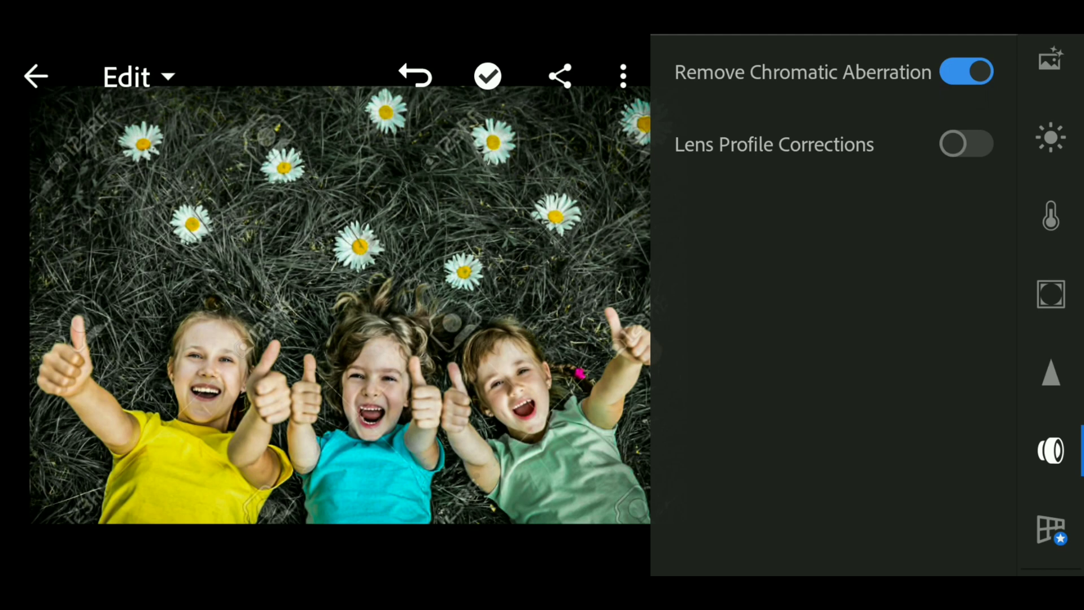
click(1050, 215)
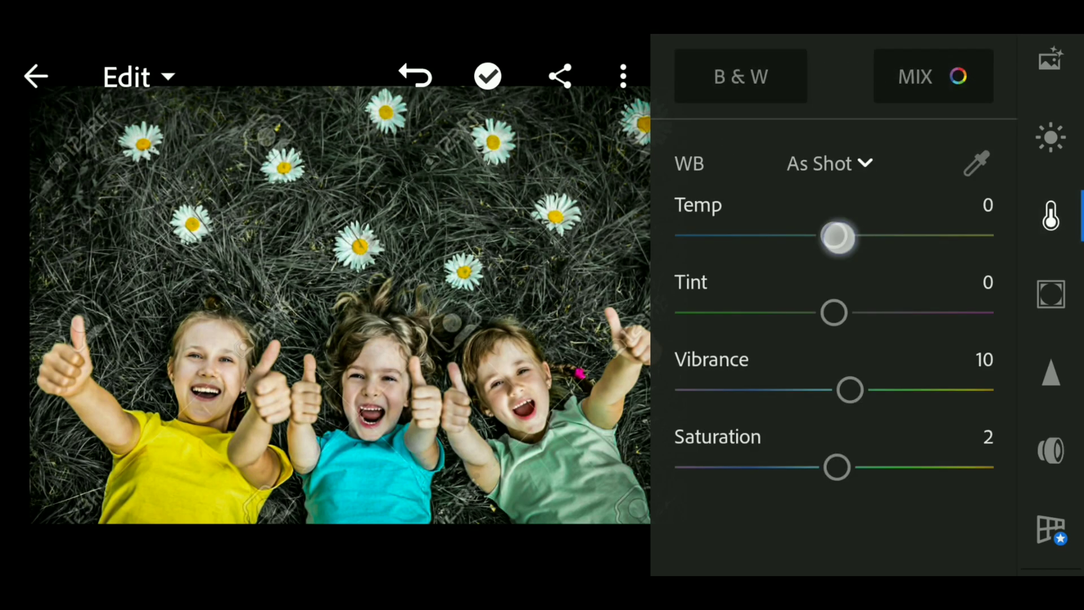
Set Temp to 1 and give blues Saturation 36 and Luminance -13 in the Color Mix.
mouse_move(833, 235)
mouse_down()
mouse_move(855, 237)
mouse_move(794, 241)
mouse_up()
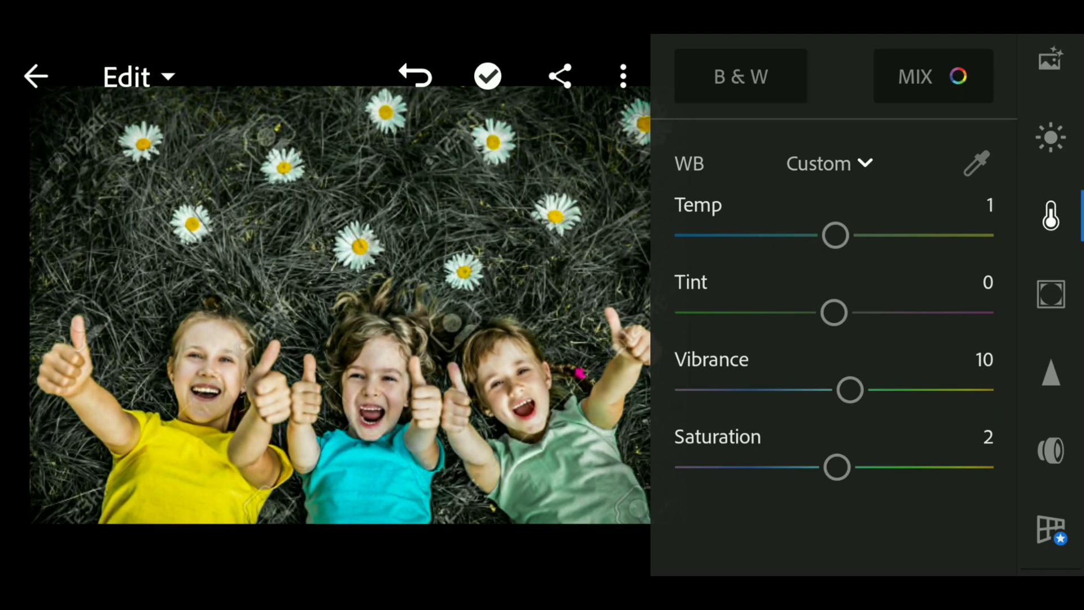
click(935, 77)
click(939, 145)
drag(866, 313, 948, 312)
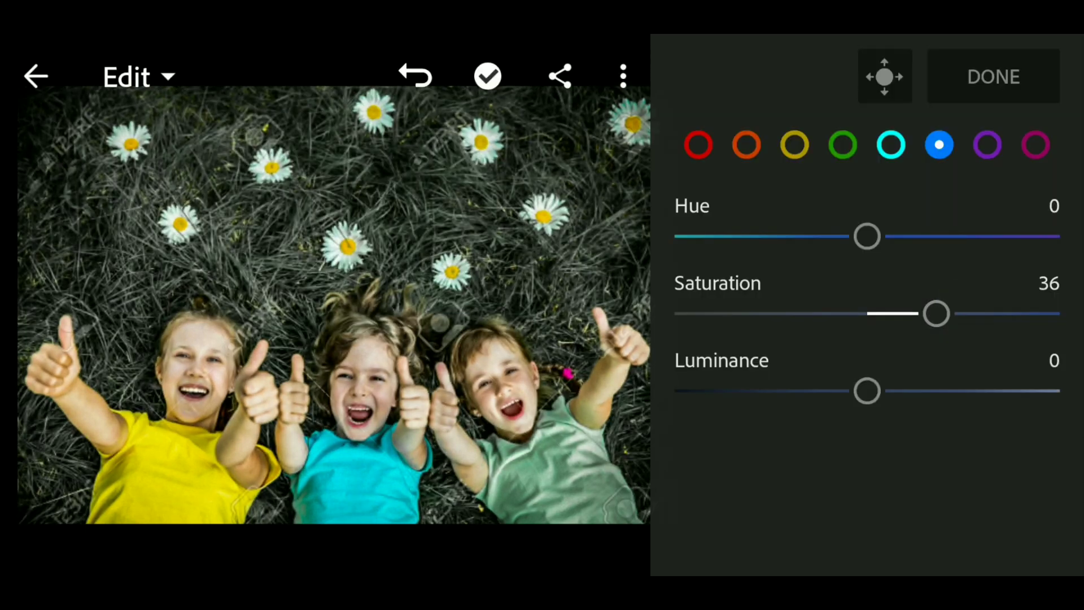
drag(867, 389, 826, 388)
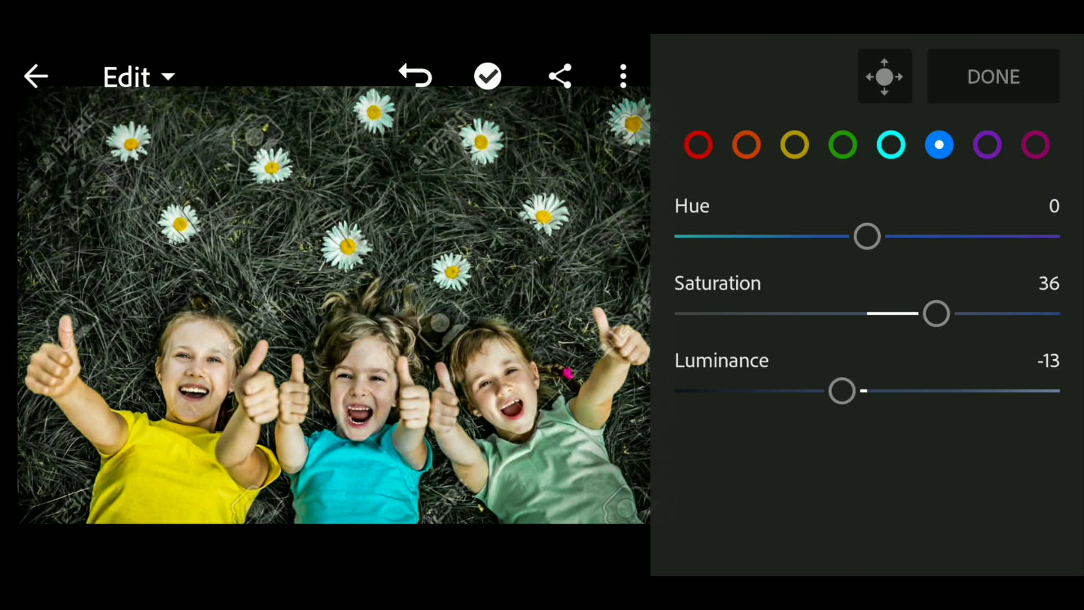
click(993, 76)
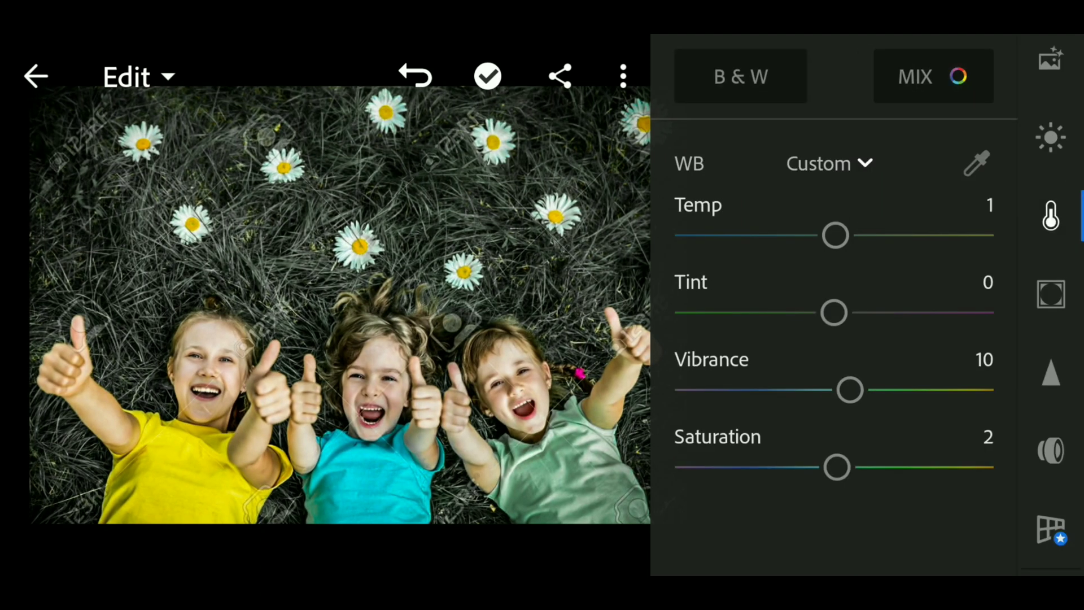
mouse_move(1050, 386)
mouse_down()
mouse_move(1050, 191)
mouse_move(1050, 406)
mouse_up()
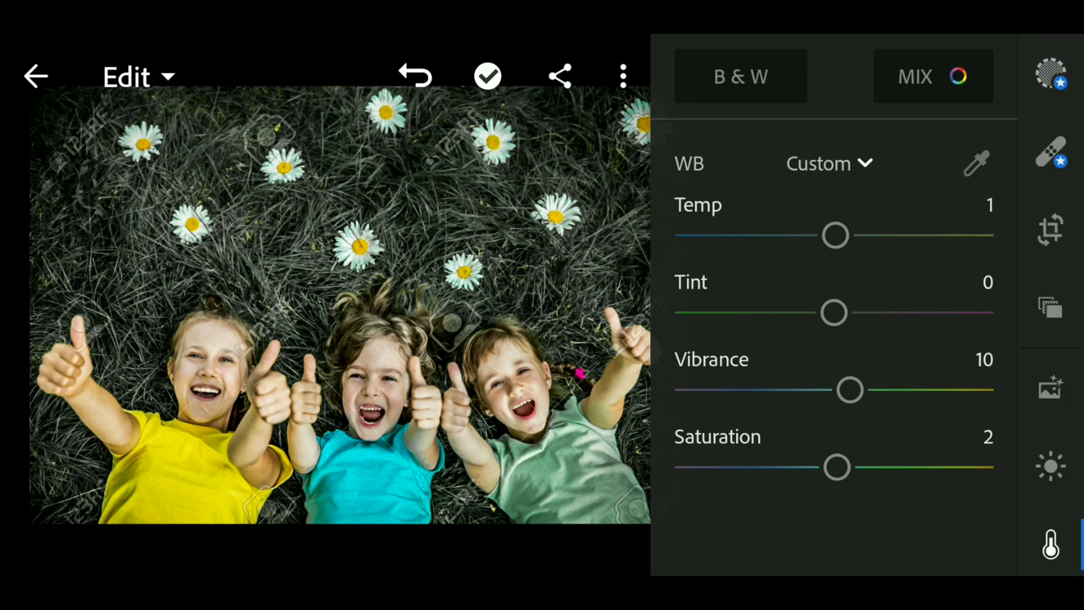
In the Light panel, set Contrast 31, Shadows 43 and Whites -35.
click(1050, 453)
drag(968, 237, 952, 437)
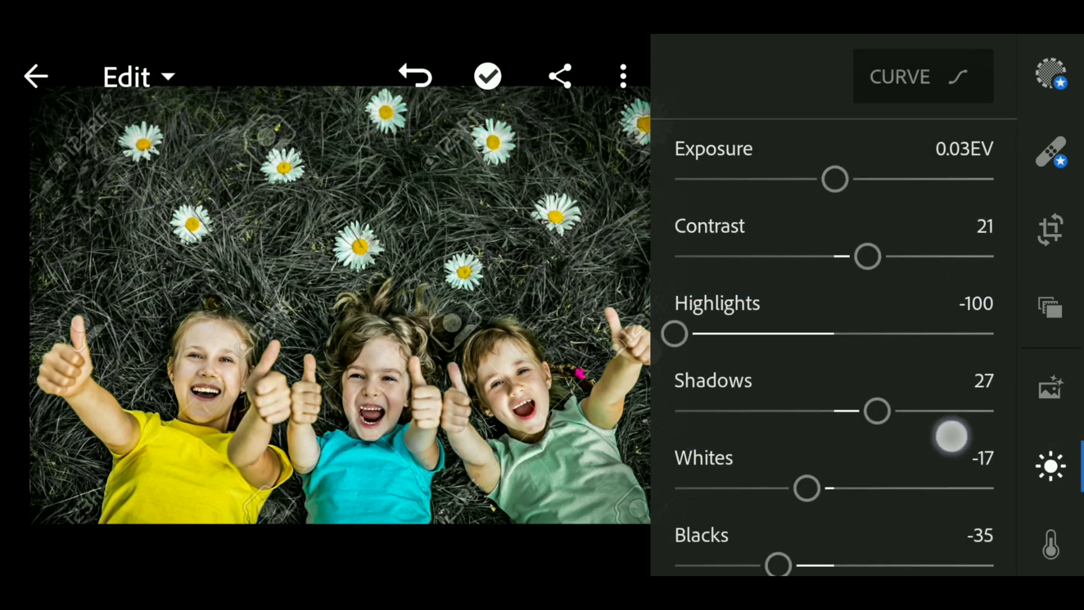
drag(867, 256, 882, 256)
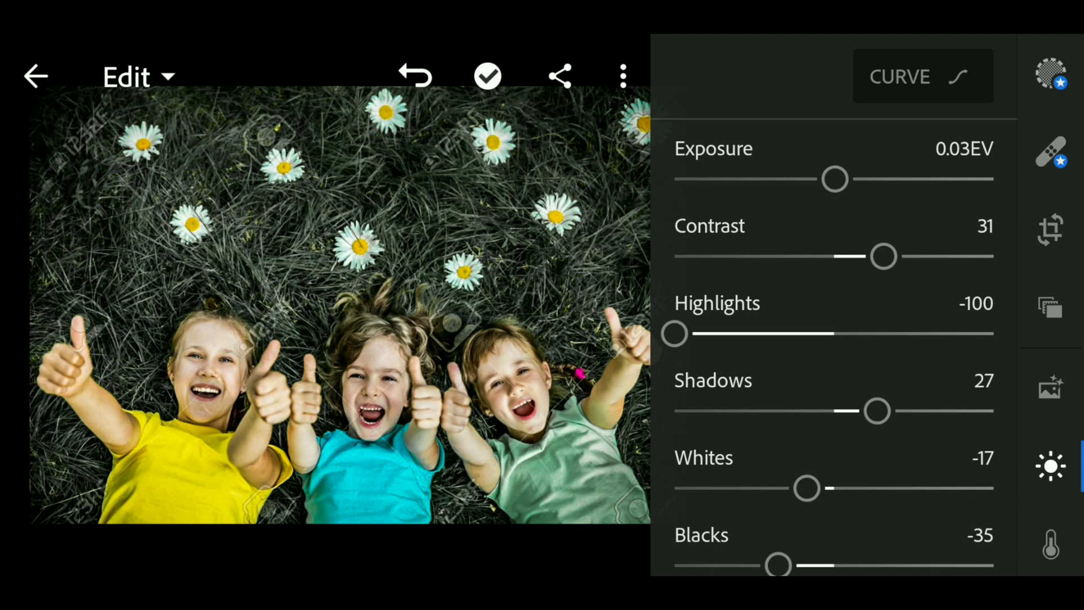
drag(876, 411, 916, 410)
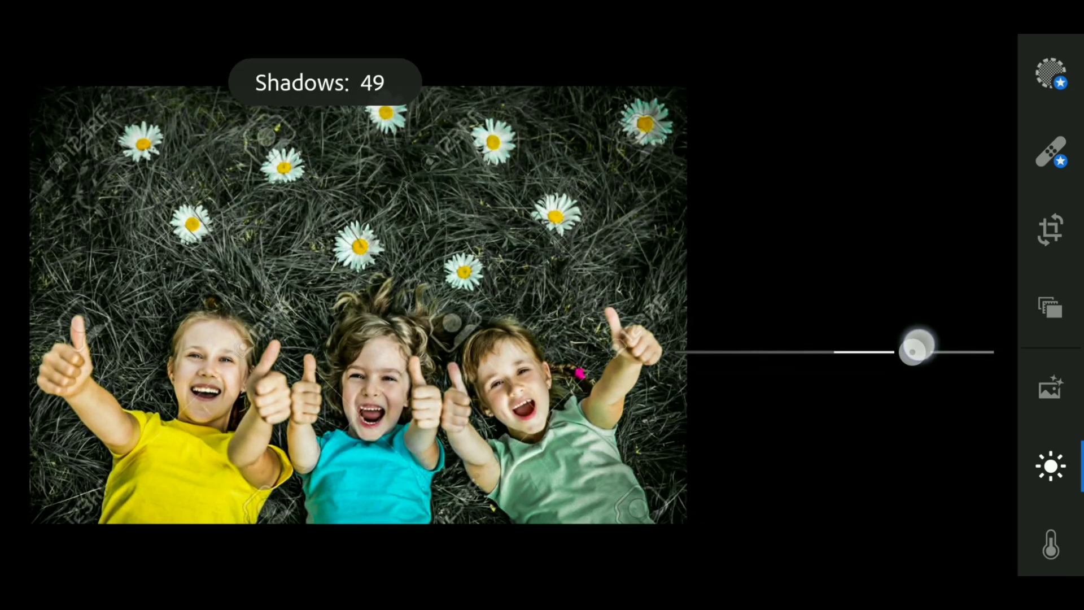
drag(916, 347, 902, 347)
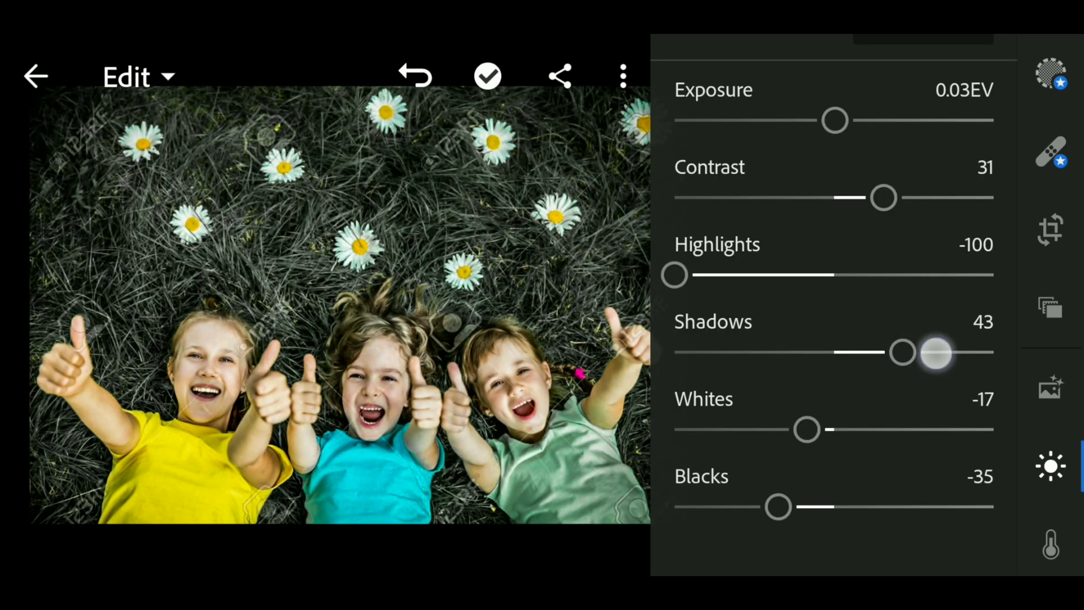
drag(806, 430, 779, 429)
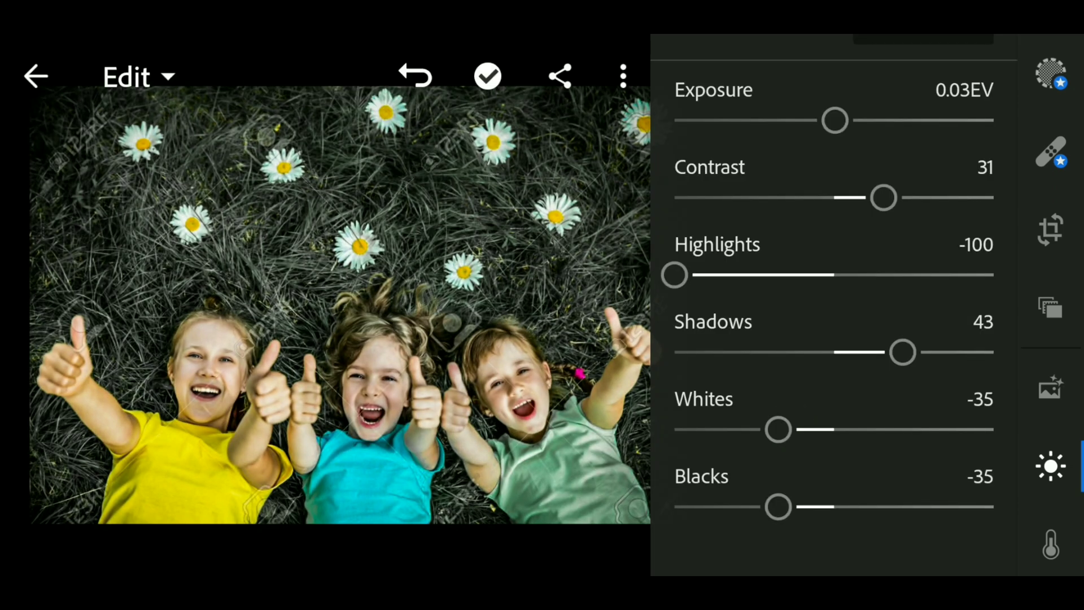
scroll(834, 296, up, 2)
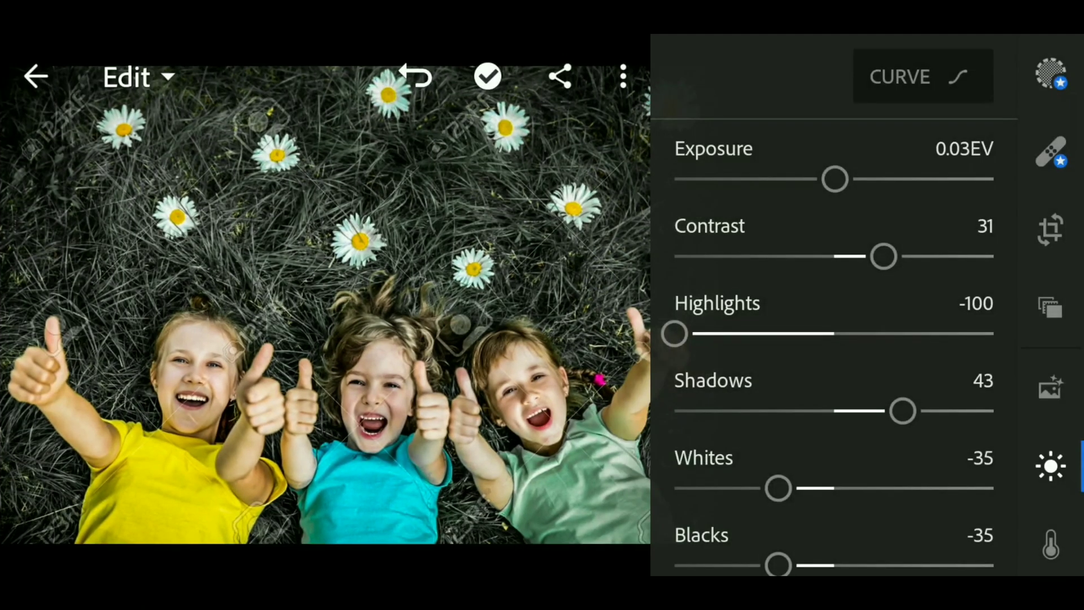
Choose Save to Device from the share menu to reach the JPG export options.
click(559, 77)
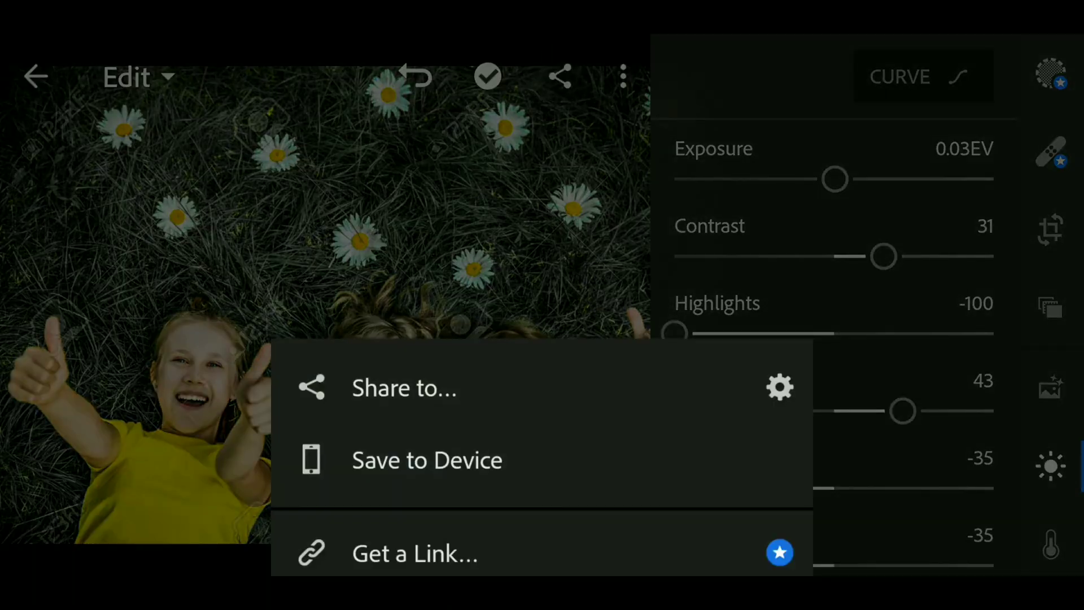
click(410, 513)
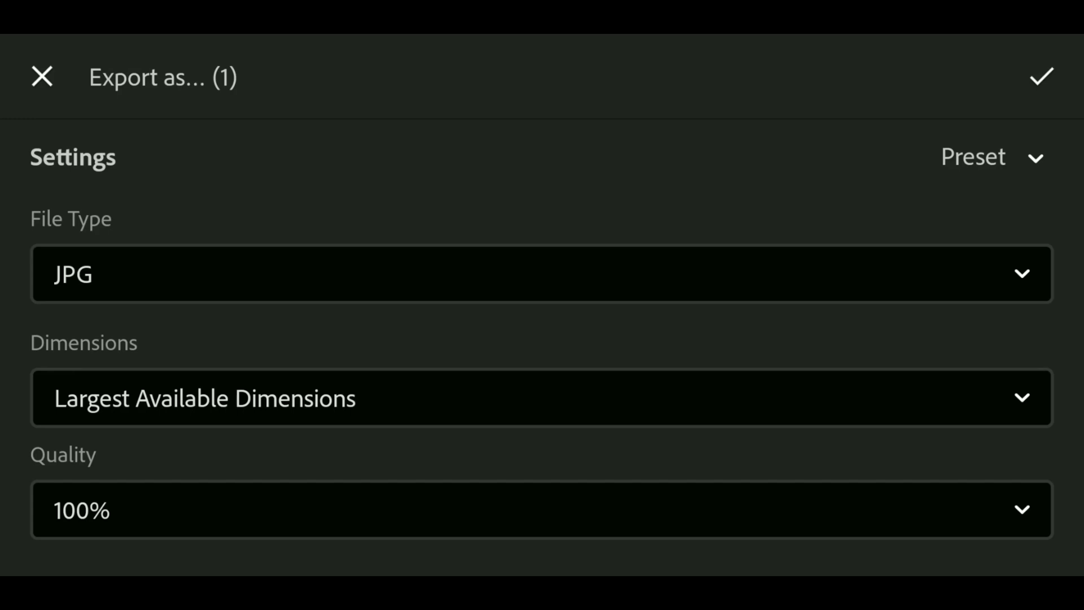
drag(849, 485, 961, 210)
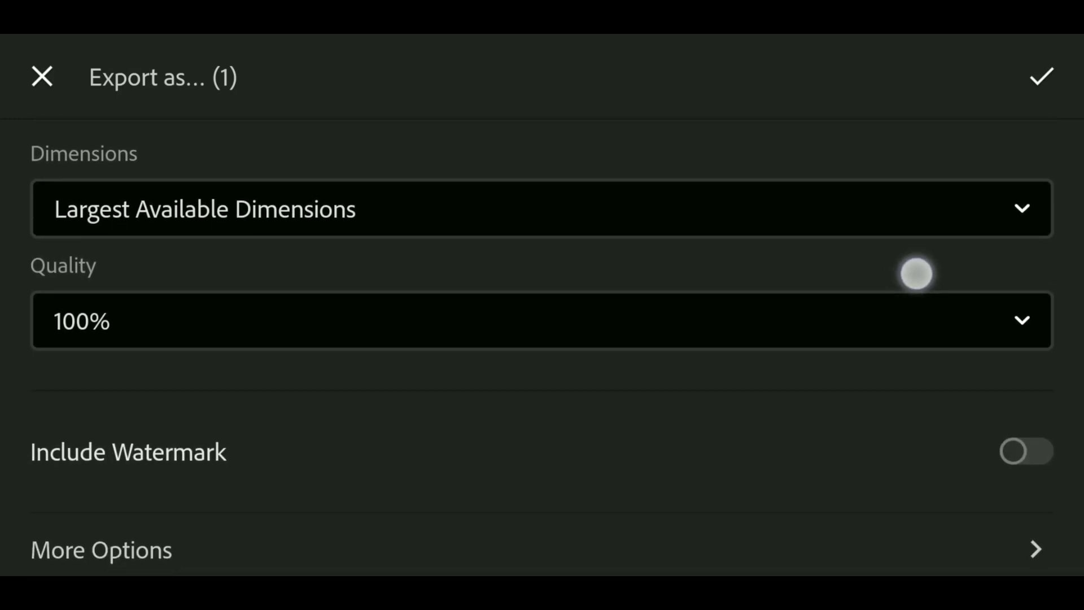